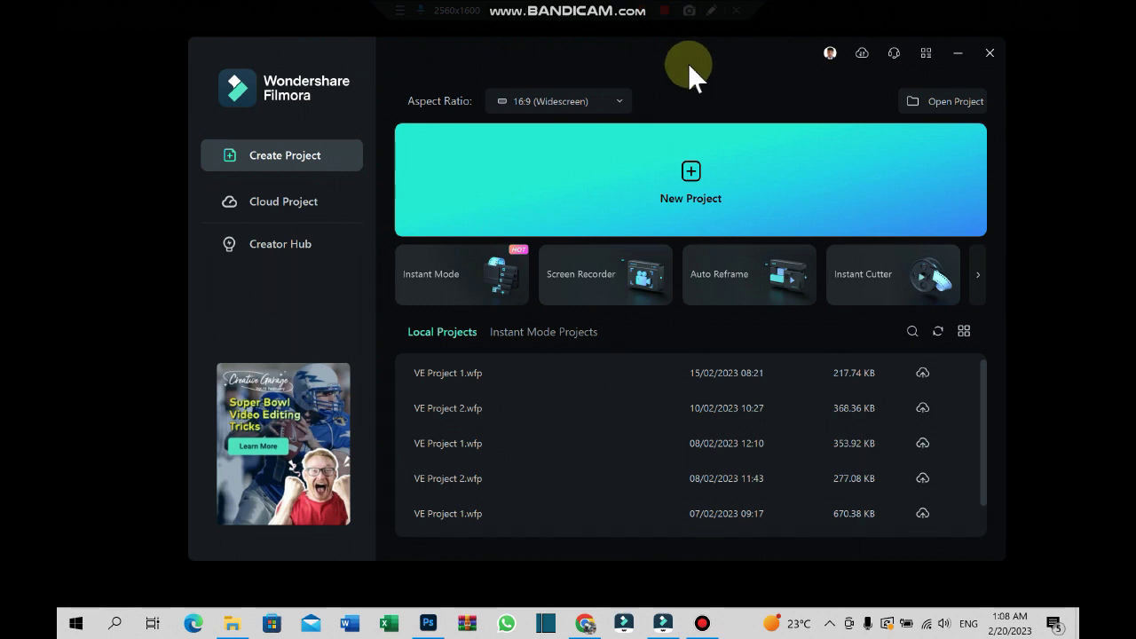
Step: Nudge the Filmora start window slightly down on the screen
left_click_drag(688, 63, 677, 96)
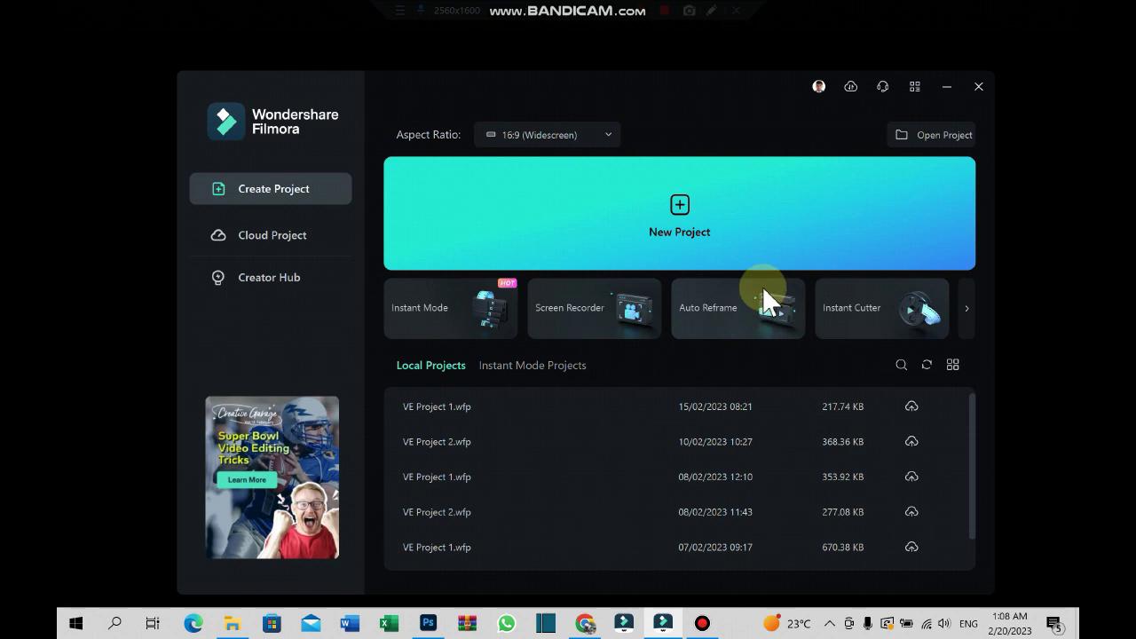
Step: Start Auto Reframe and load the cheetah video from Desktop > Wondershare Filmora 12 > 3 Auto reframe
left_click(751, 307)
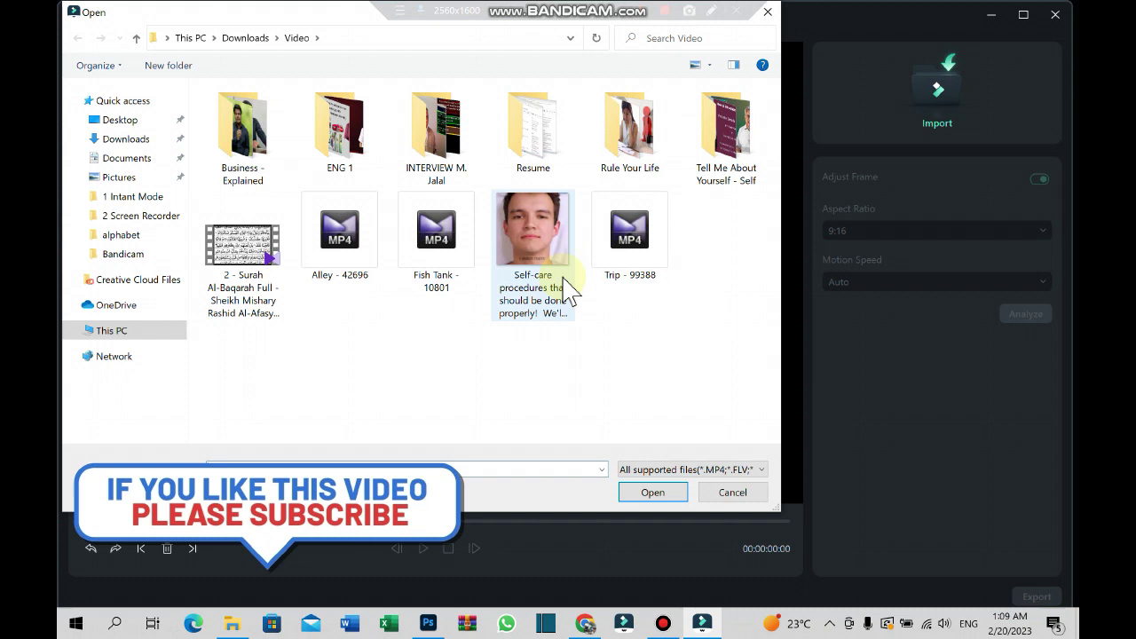
left_click(141, 121)
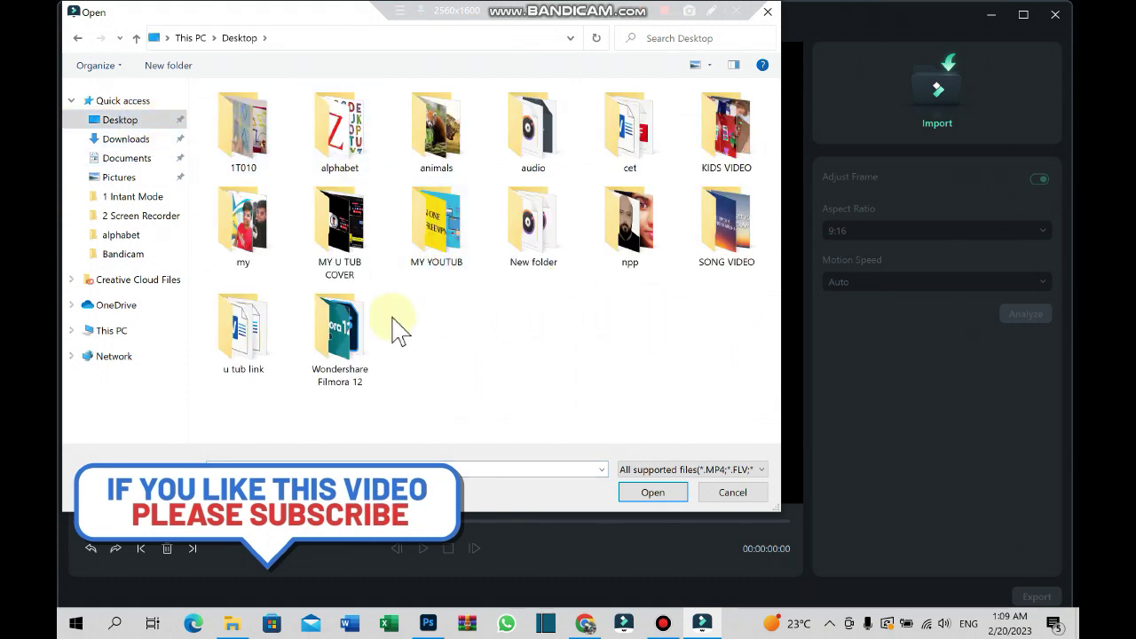
double_click(373, 320)
left_click(340, 151)
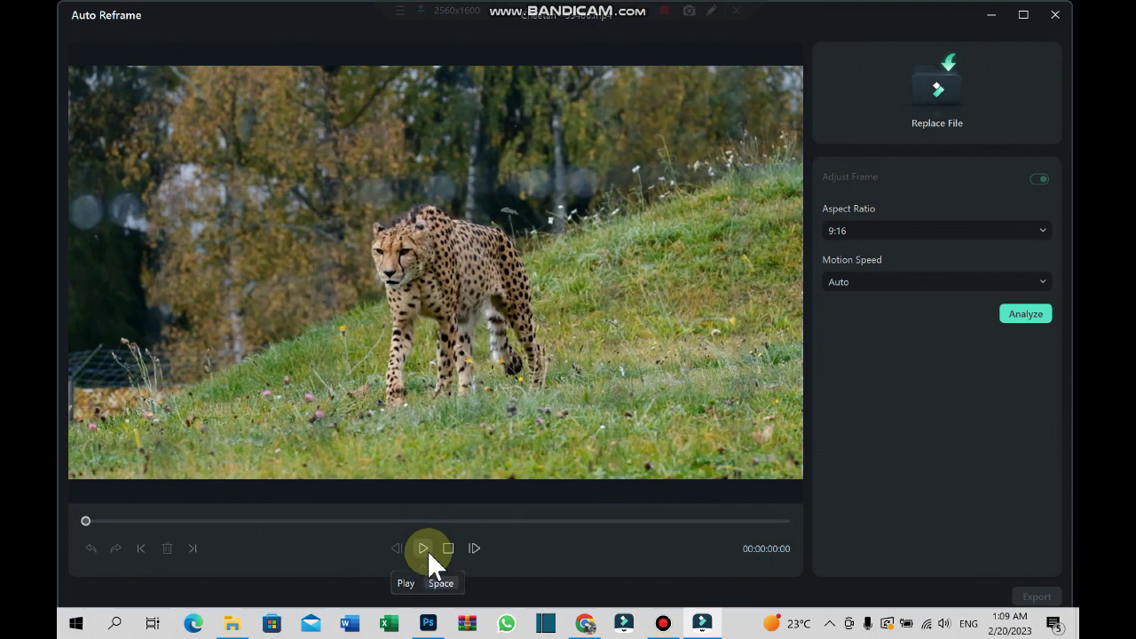
Step: Play the cheetah clip, scrub between about 3 and 6 seconds, then open the Aspect Ratio list
left_click(425, 549)
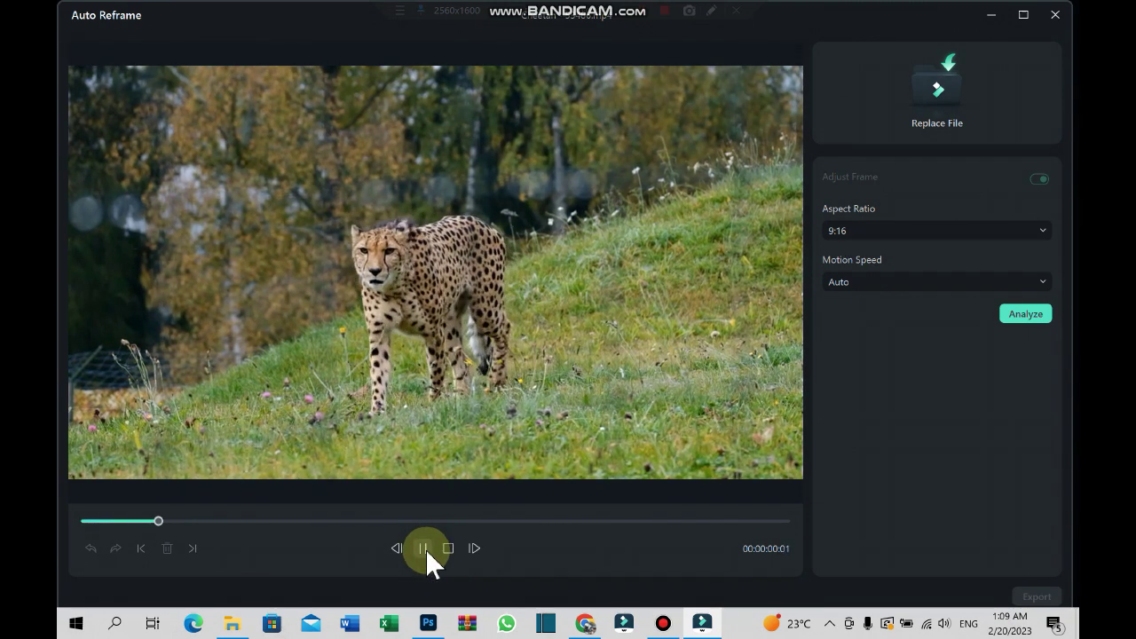
left_click(530, 521)
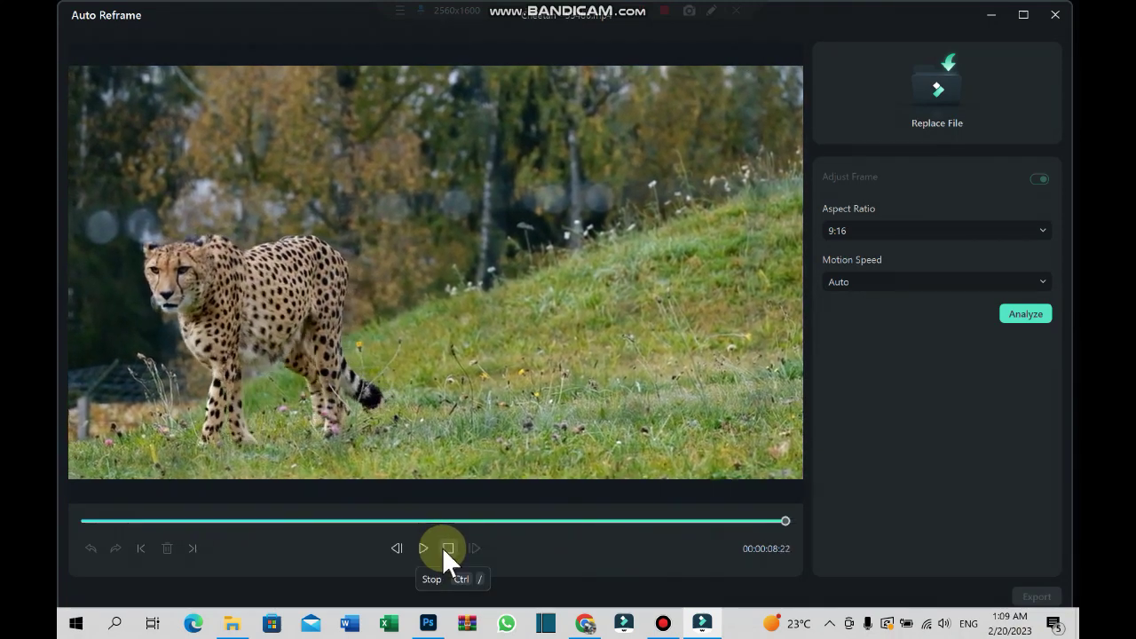
left_click(389, 520)
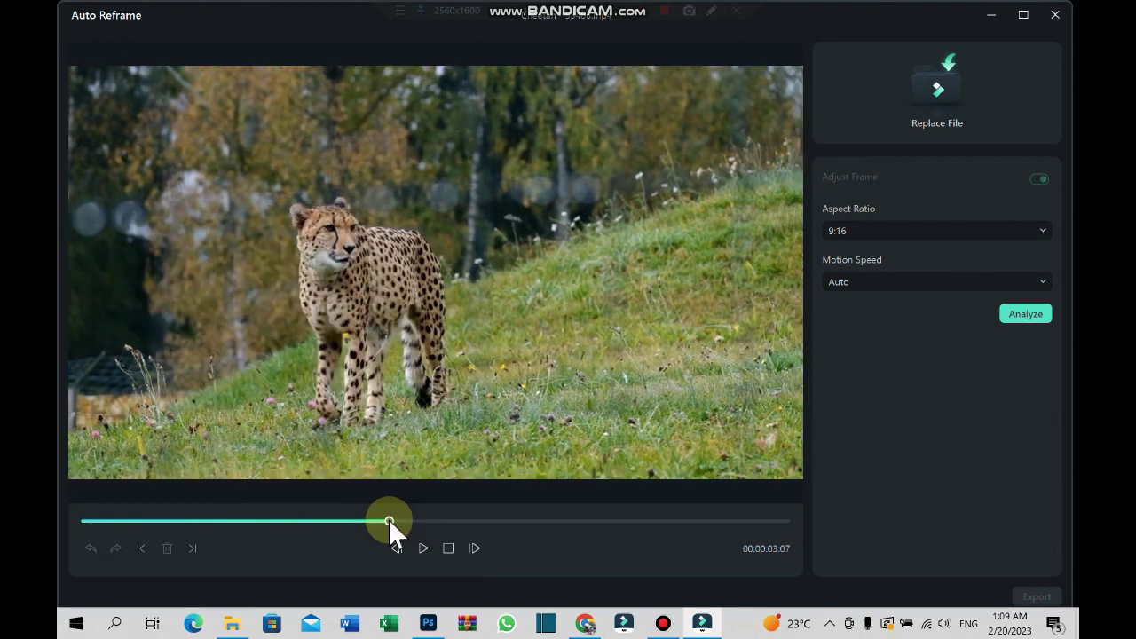
left_click_drag(389, 521, 422, 521)
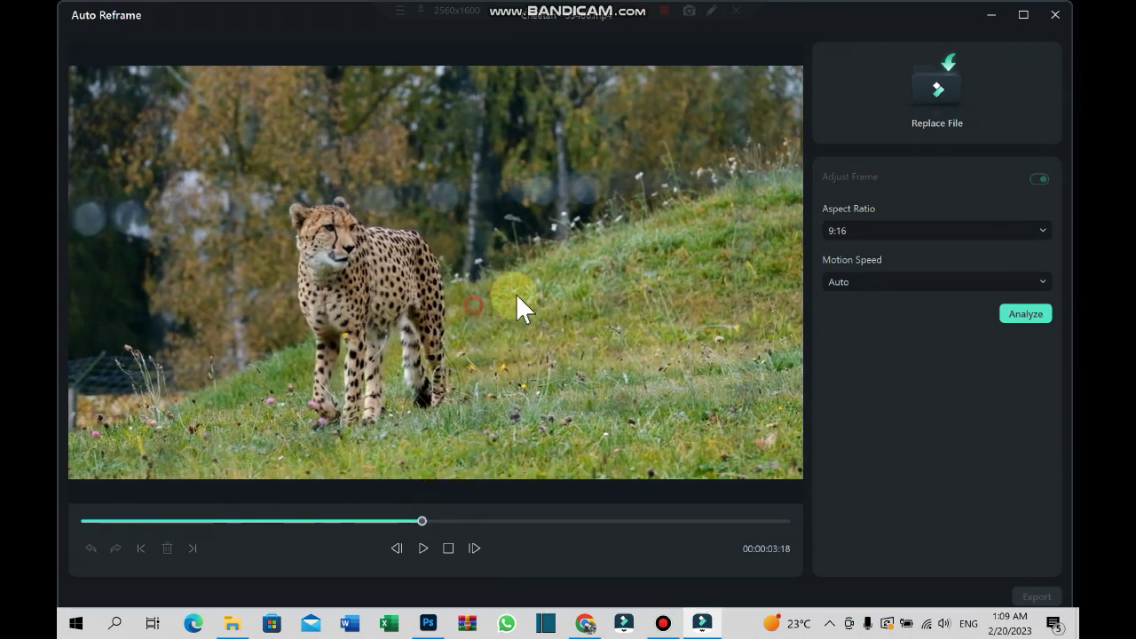
left_click(574, 521)
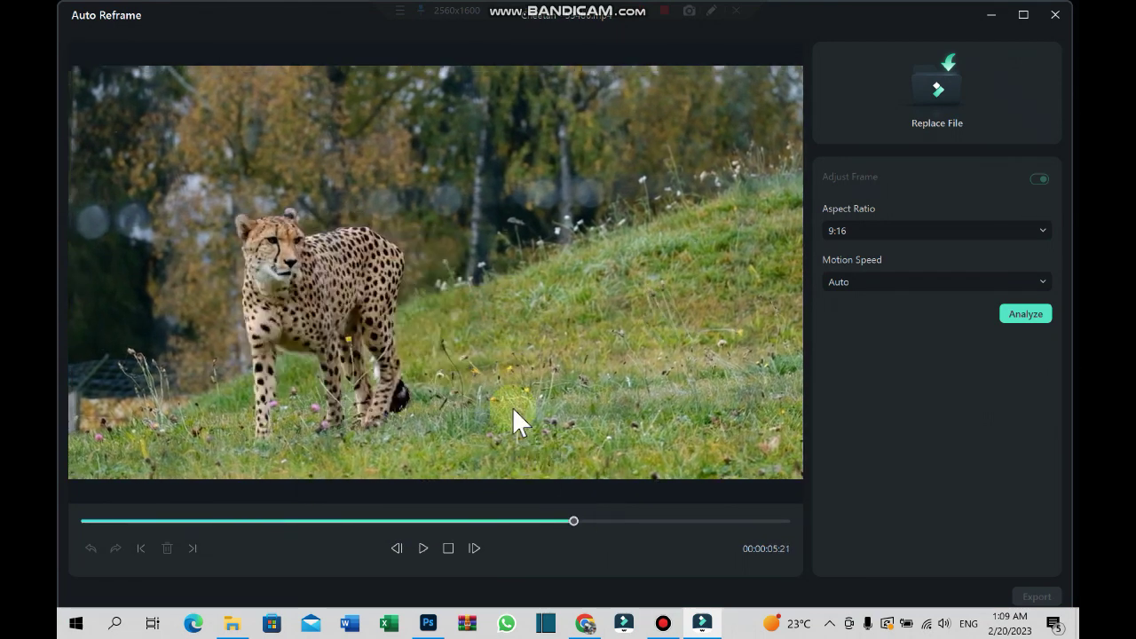
left_click(289, 317)
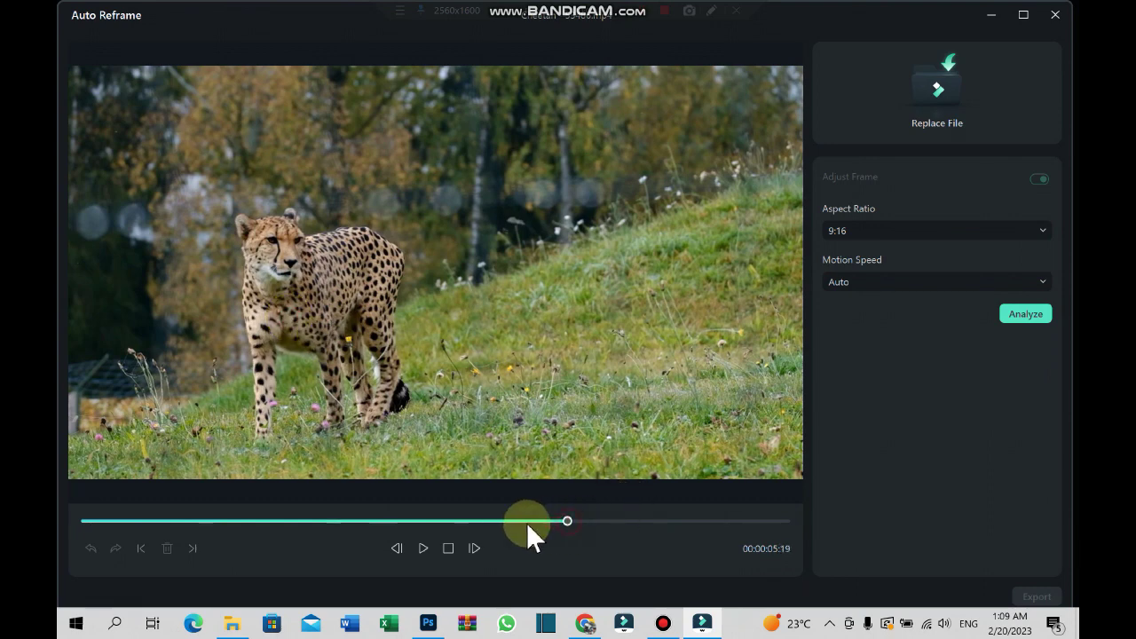
left_click(413, 521)
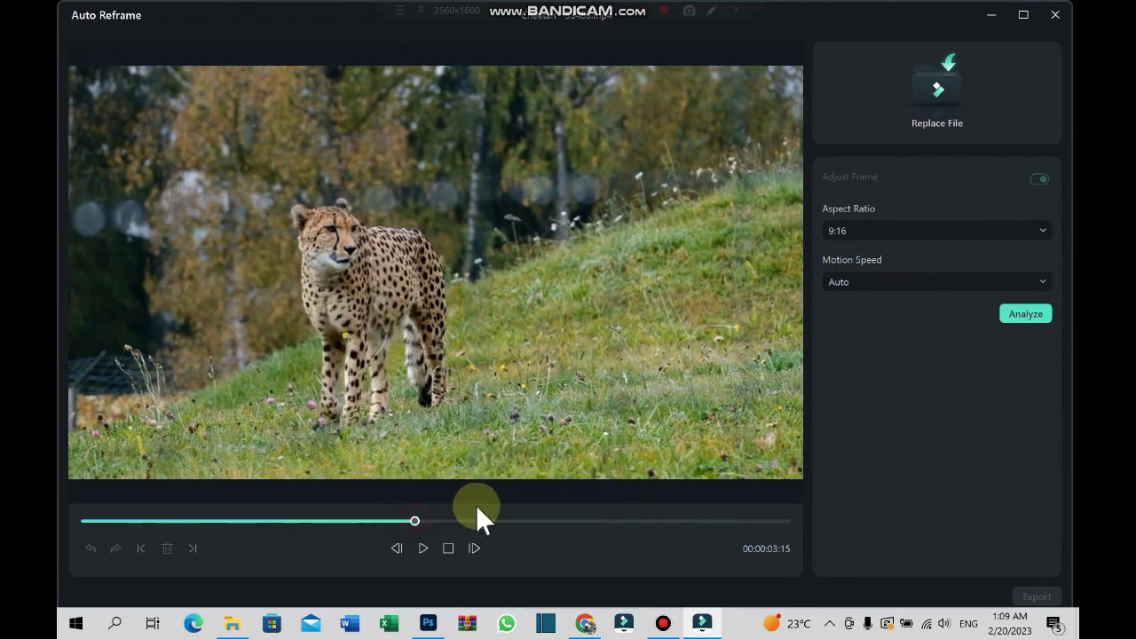
left_click_drag(477, 514, 582, 517)
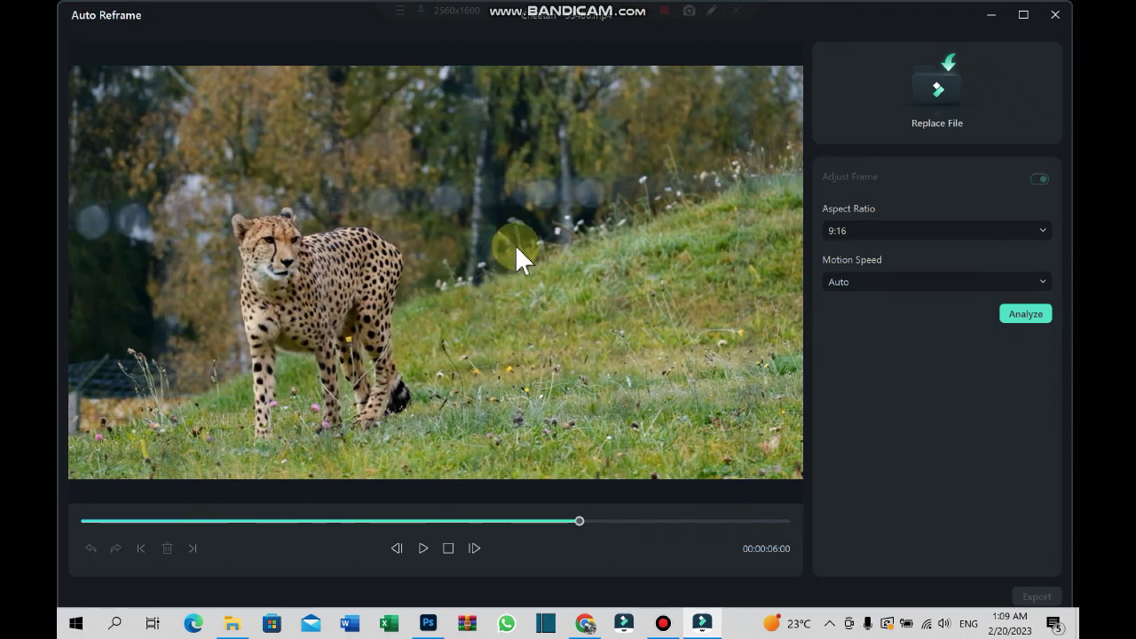
left_click(942, 227)
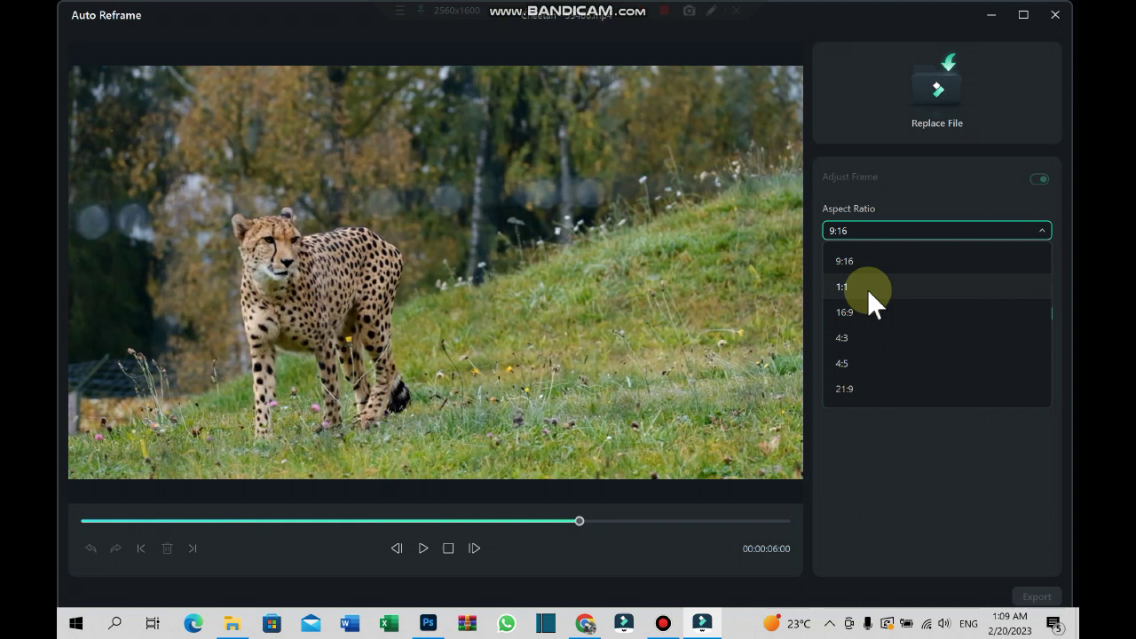
Step: Switch the aspect ratio to 1:1 and analyze the cheetah clip
left_click(868, 288)
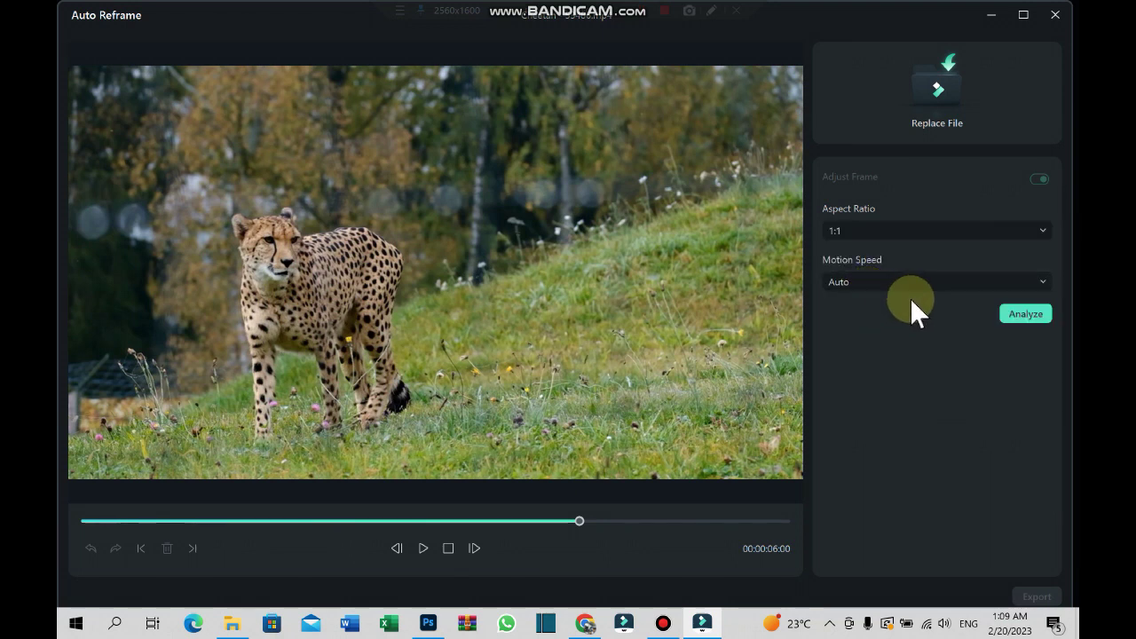
left_click(1020, 316)
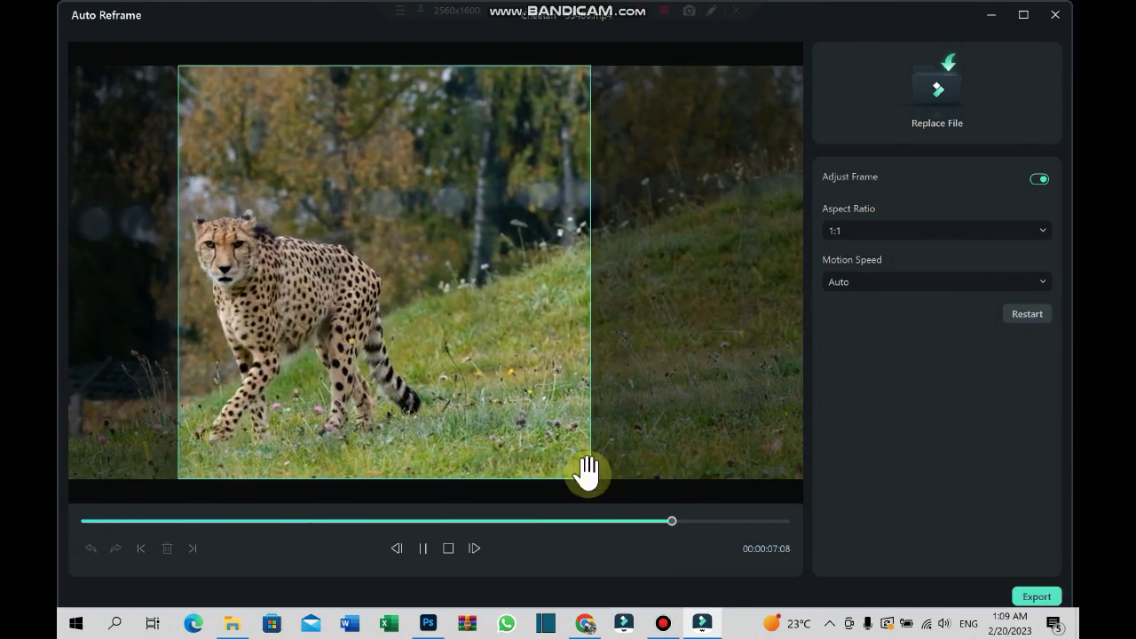
Step: Pause at 00:00:02:19, drag the square crop left to add a keyframe, then replay it
left_click(153, 521)
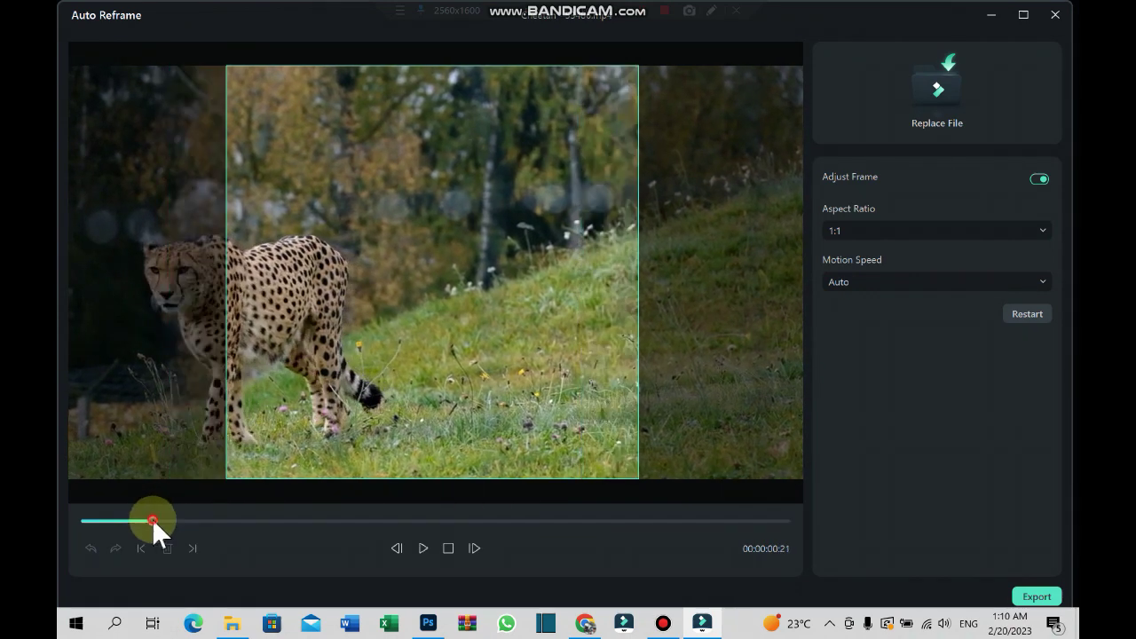
left_click_drag(153, 521, 114, 521)
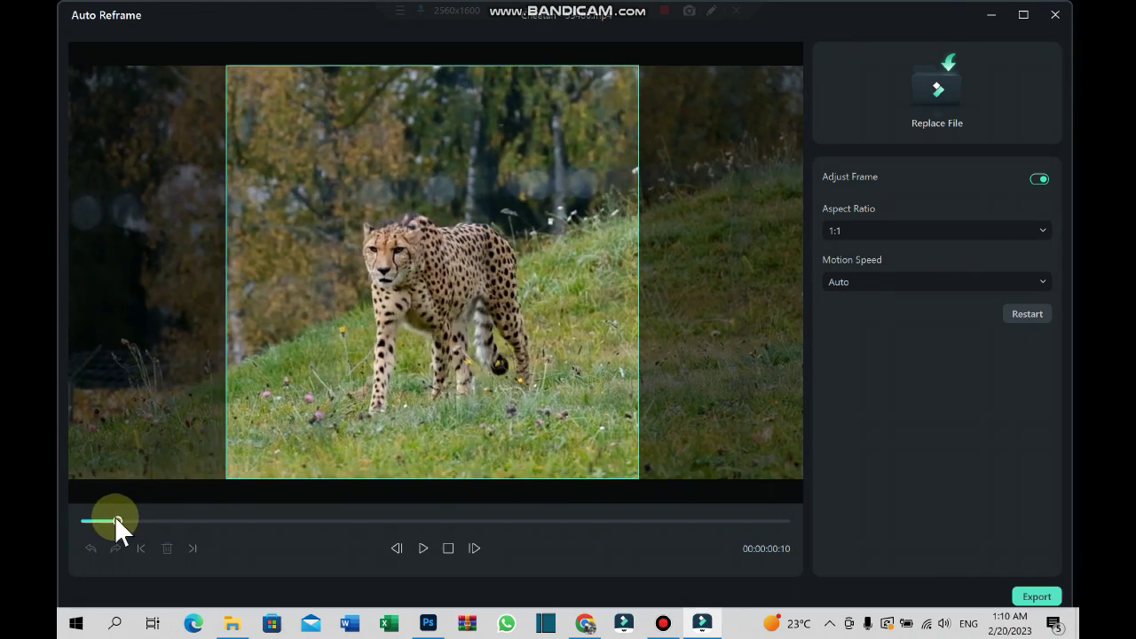
left_click(422, 548)
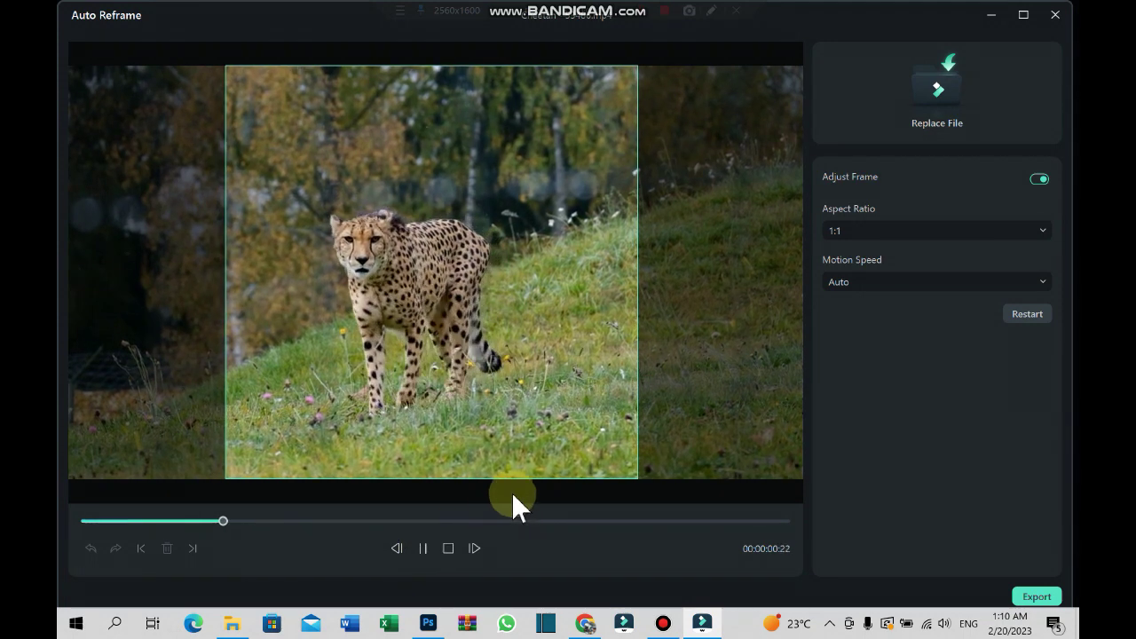
left_click(423, 548)
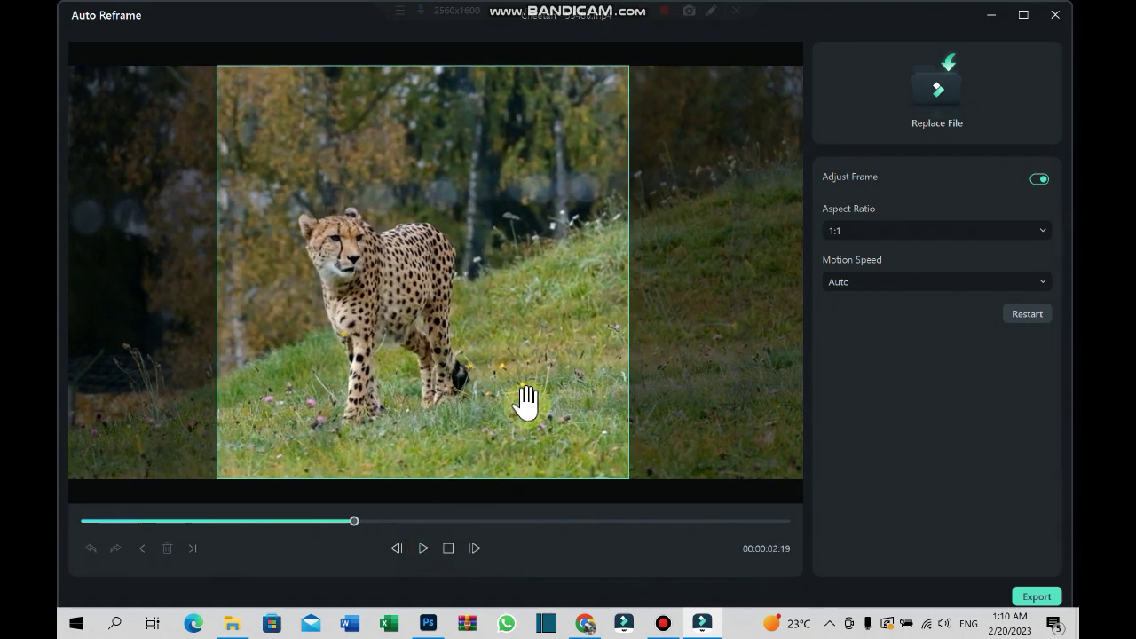
mouse_move(532, 370)
left_mouse_down()
mouse_move(472, 379)
mouse_move(470, 391)
left_mouse_up()
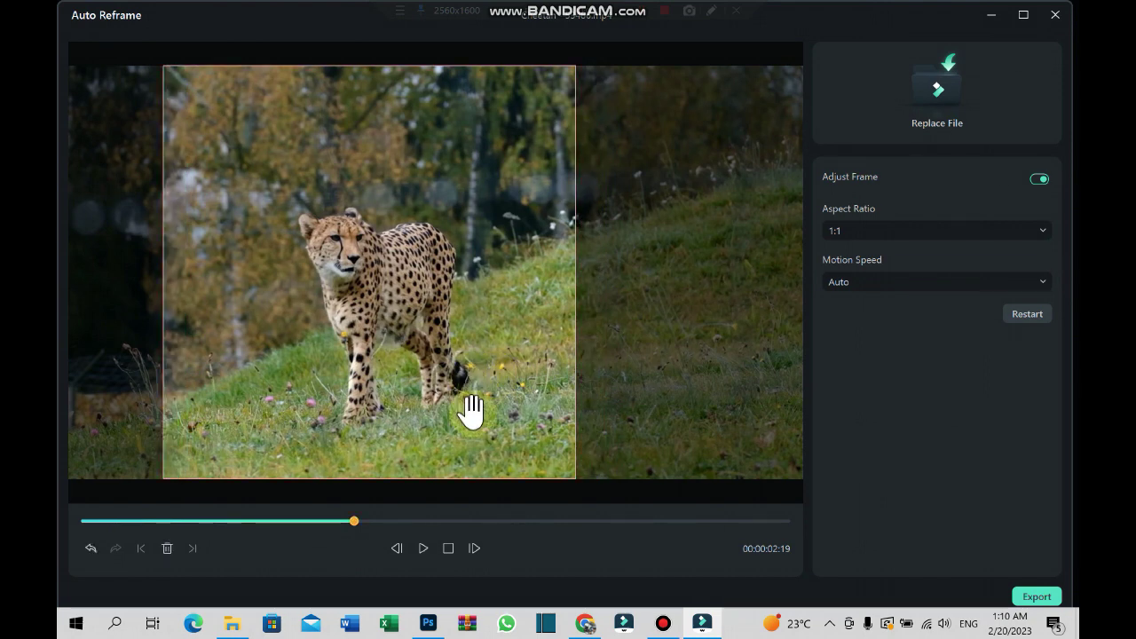
left_click(424, 548)
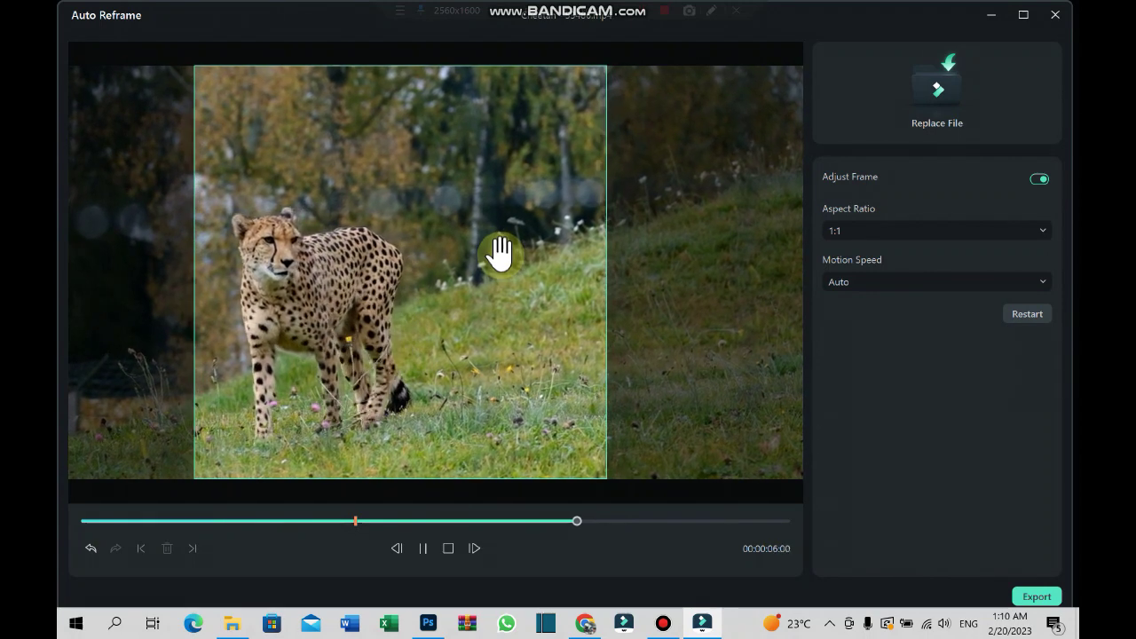
left_click(425, 547)
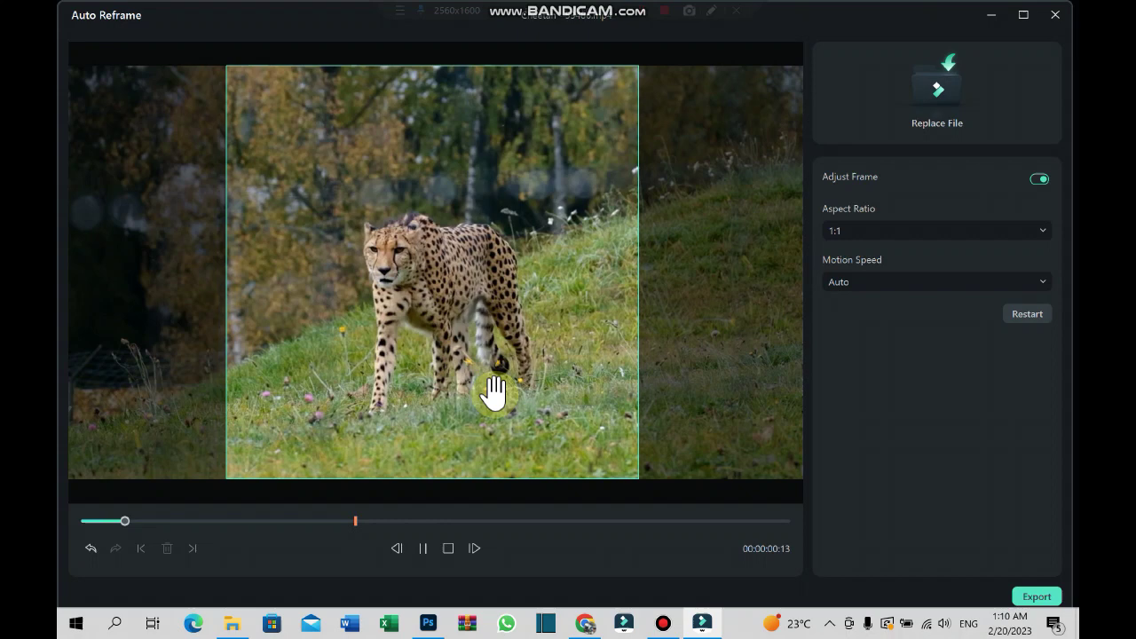
Step: Shift the square crop left at 6:09, 6:20 and about 7:13 to keep the cheetah framed
left_click_drag(489, 355, 451, 363)
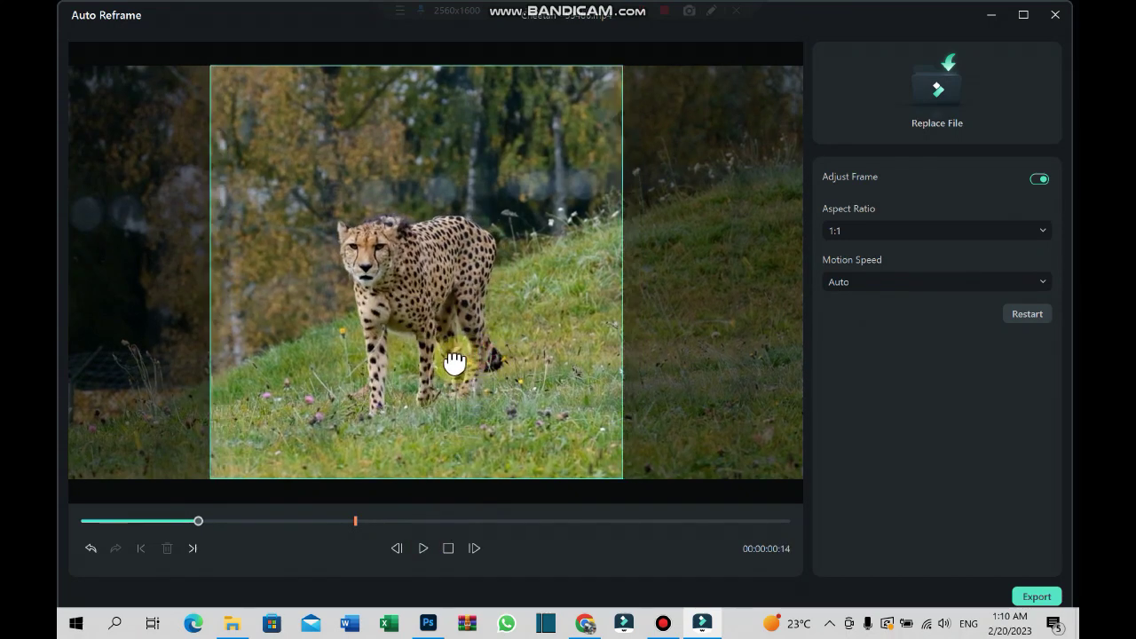
mouse_move(585, 521)
left_mouse_down()
mouse_move(565, 521)
mouse_move(606, 521)
left_mouse_up()
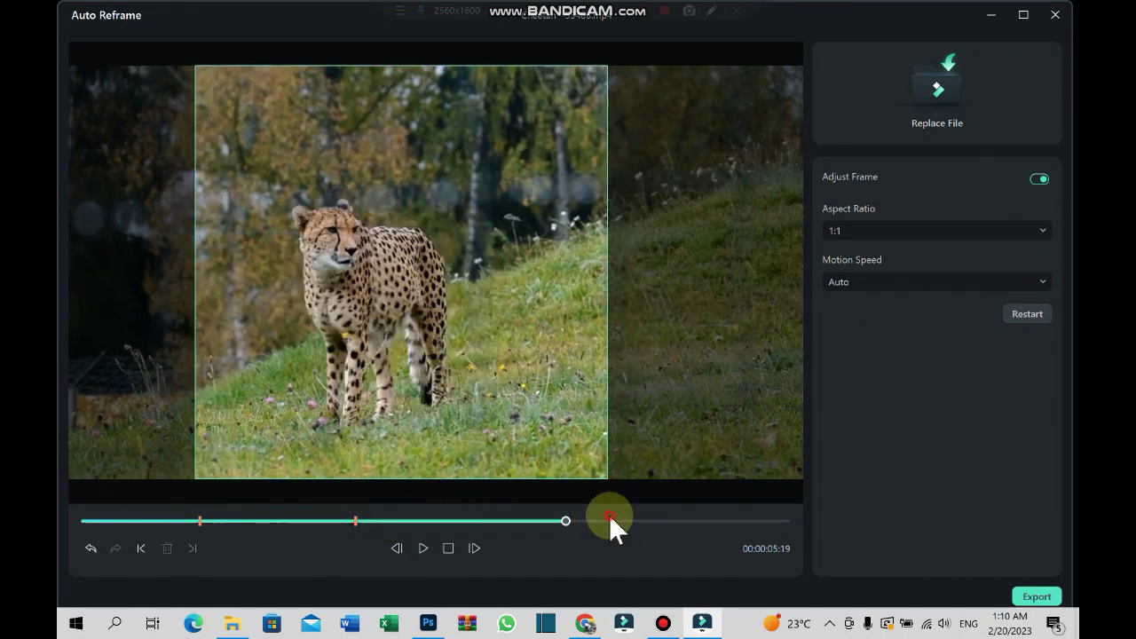
left_click_drag(425, 332, 401, 325)
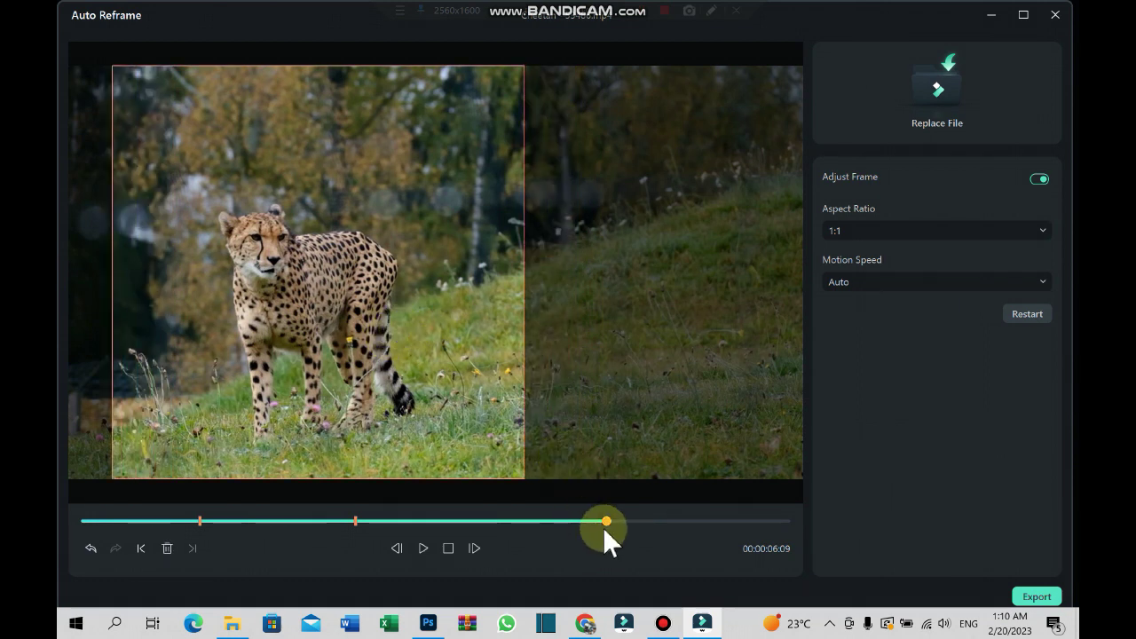
left_click_drag(608, 522, 639, 522)
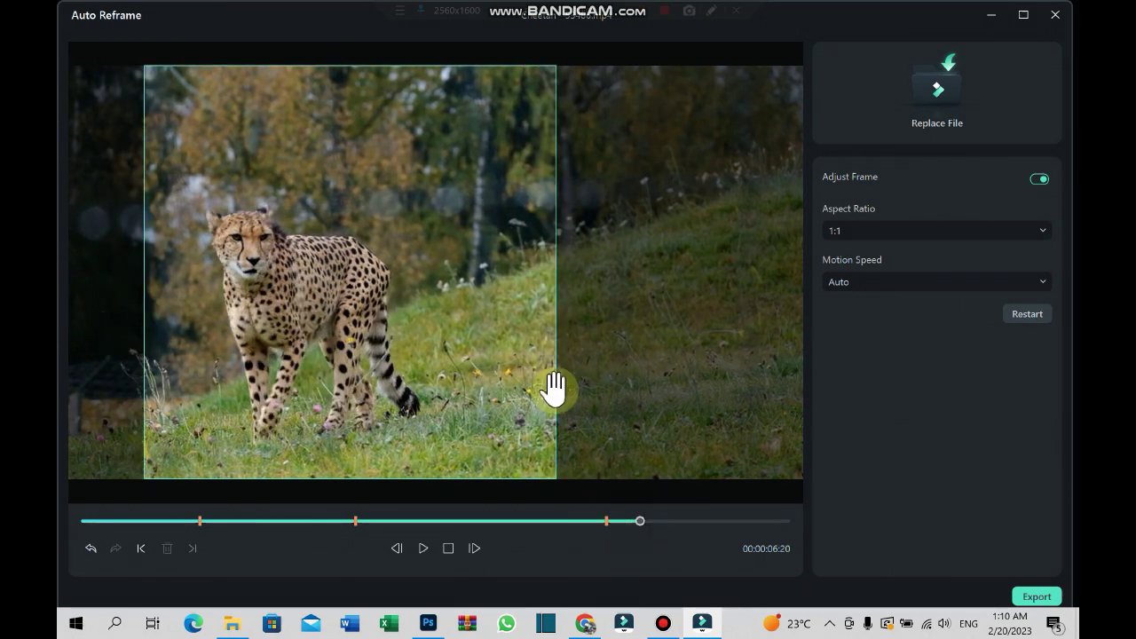
left_click_drag(484, 348, 446, 345)
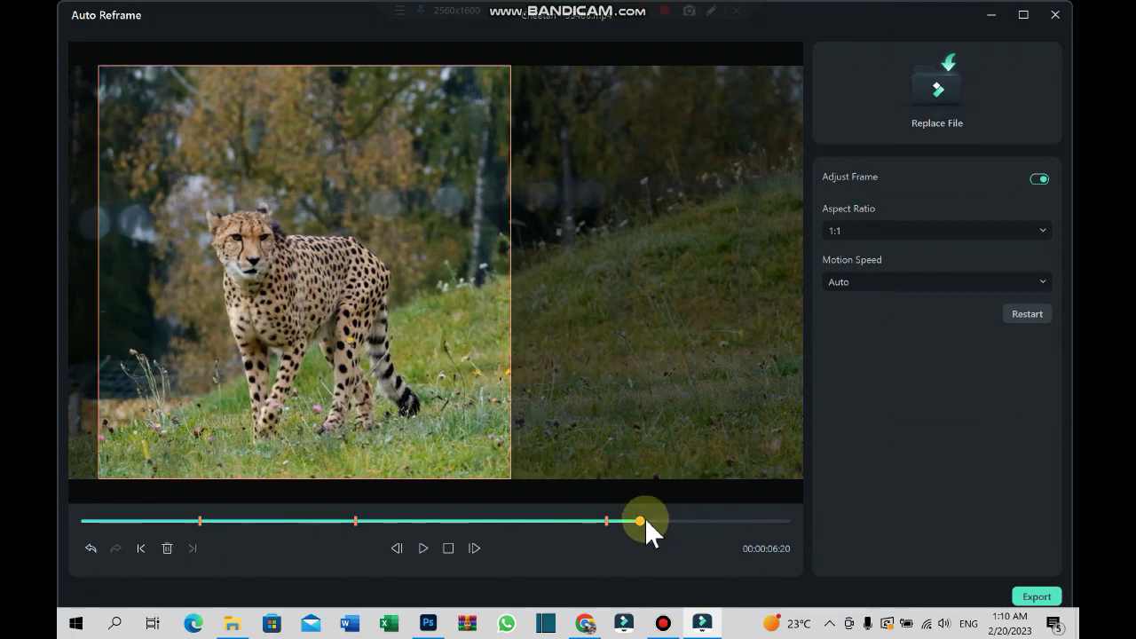
left_click_drag(520, 400, 450, 404)
left_click(709, 518)
Step: Add further left-shifted crop keyframes at 8:02, 8:11 and 8:15 following the cheetah
left_click_drag(691, 522, 731, 522)
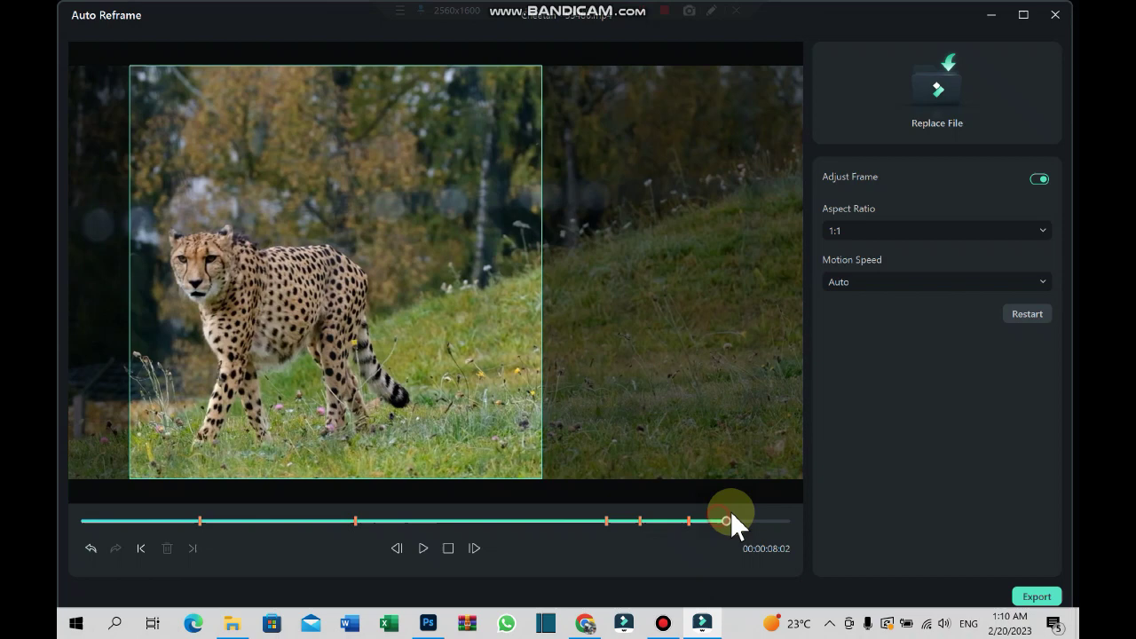
left_click_drag(480, 352, 396, 355)
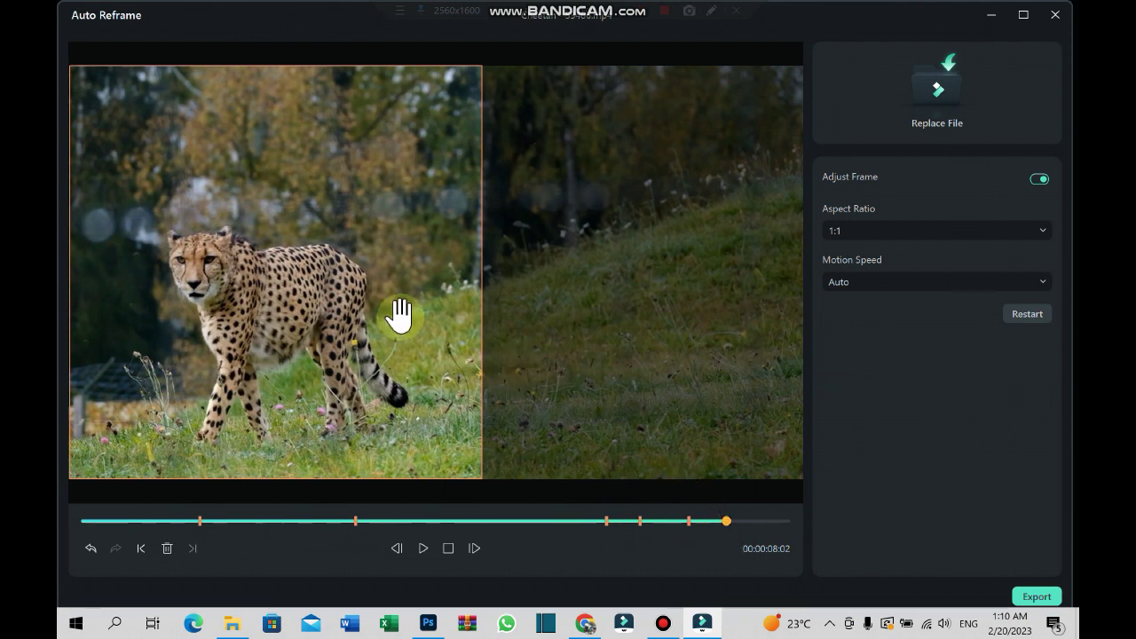
left_click(442, 542)
left_click(424, 546)
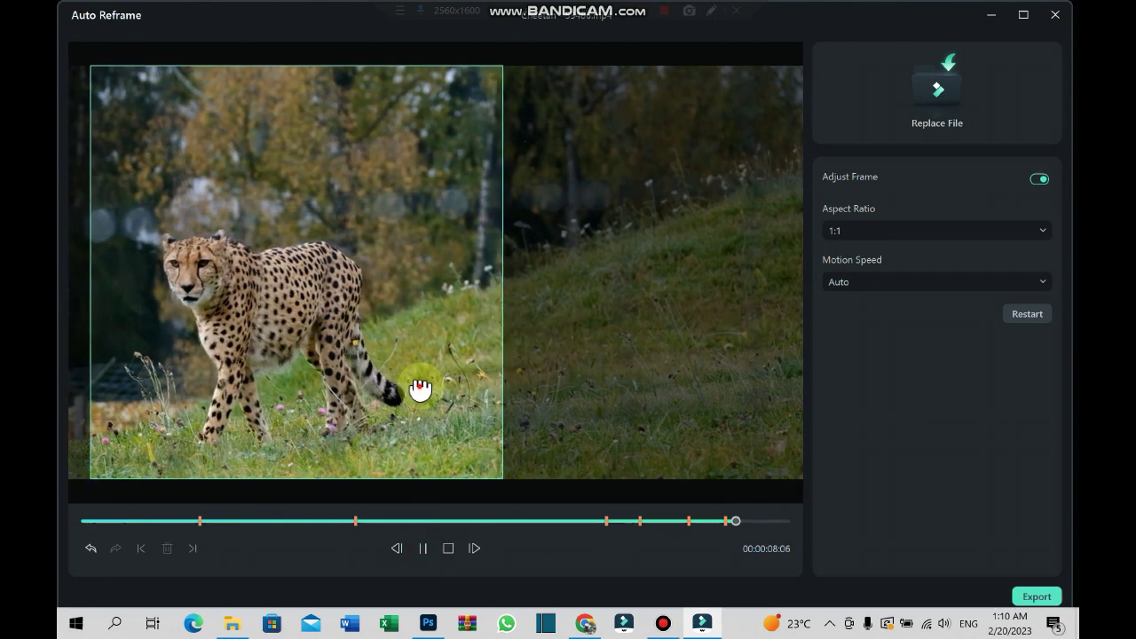
left_click_drag(381, 396, 363, 393)
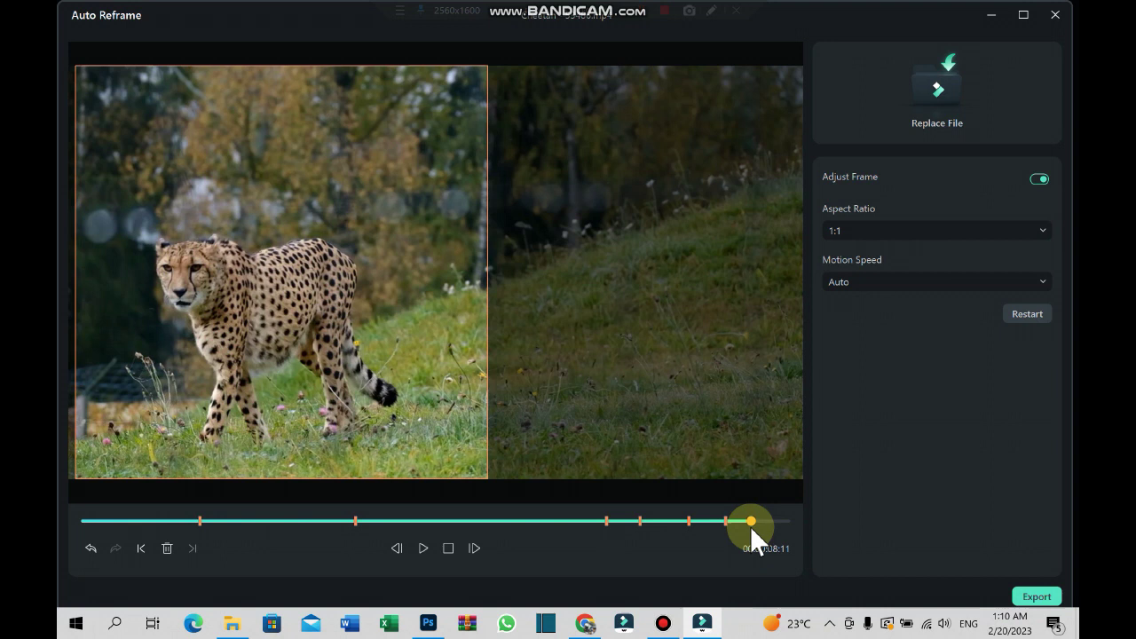
left_click_drag(755, 523, 766, 521)
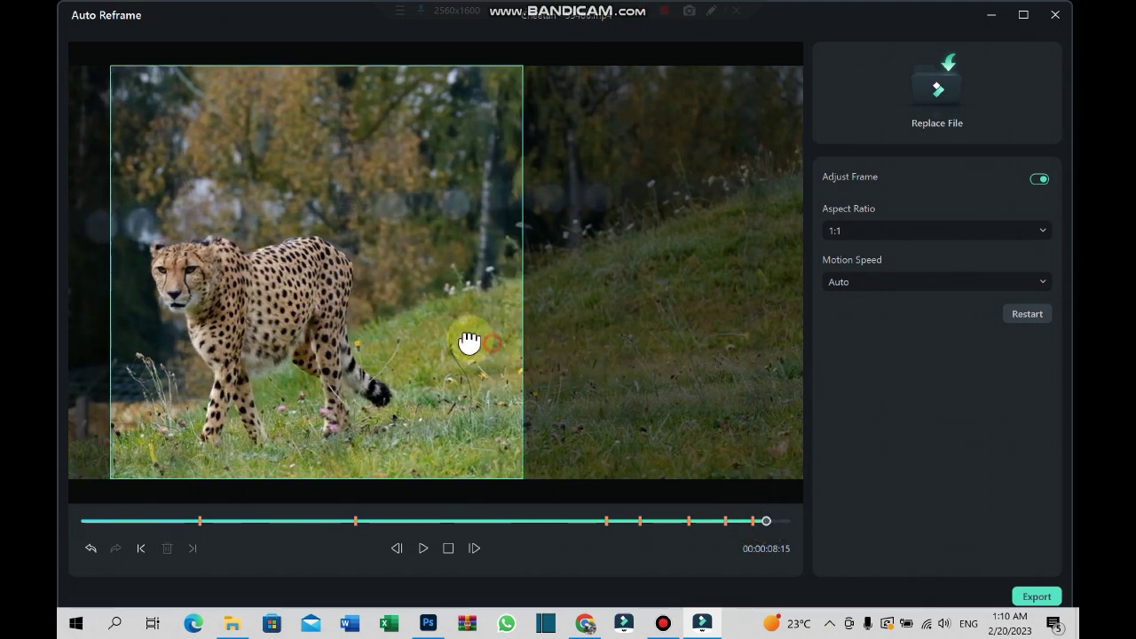
left_click_drag(469, 342, 447, 343)
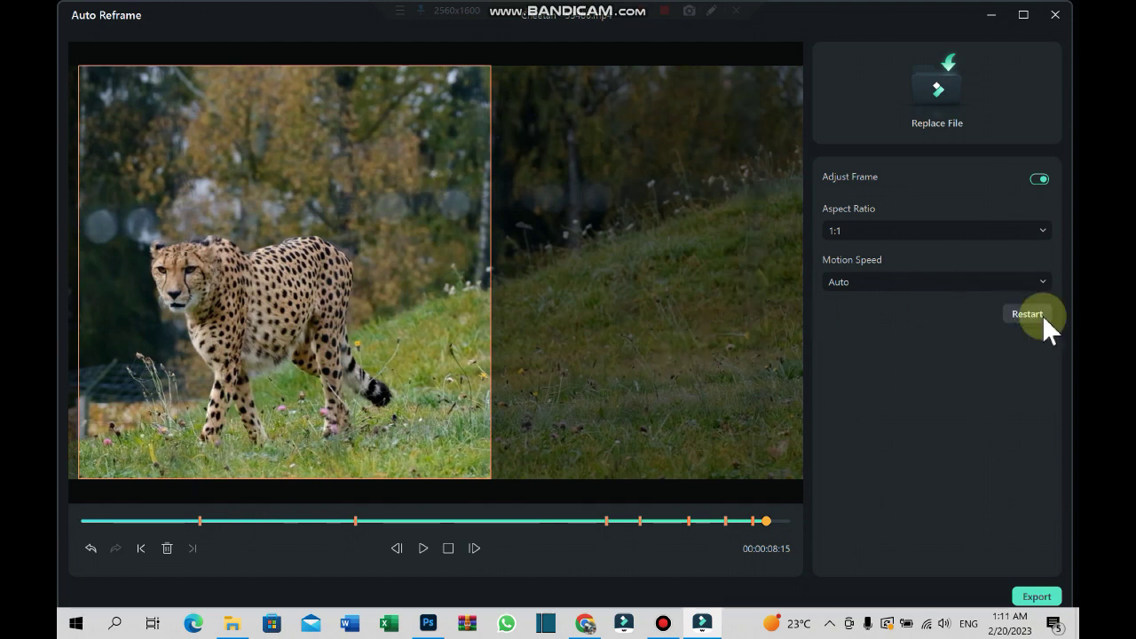
Step: Set Motion Speed to Fast and play the reframed clip from its start
left_click(926, 286)
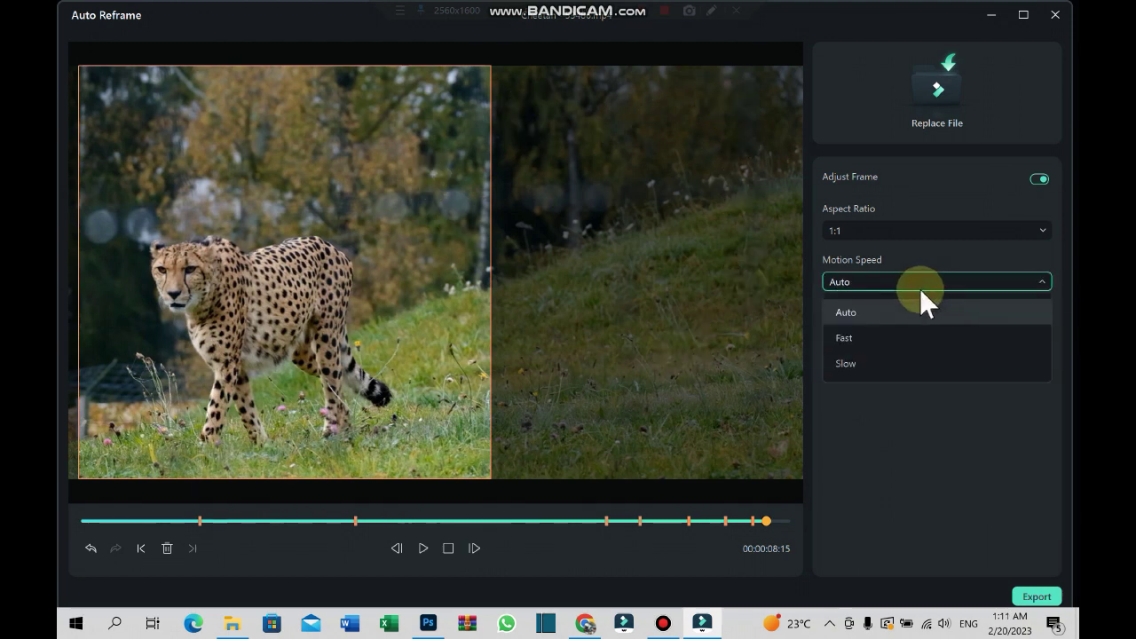
left_click(882, 335)
left_click(882, 280)
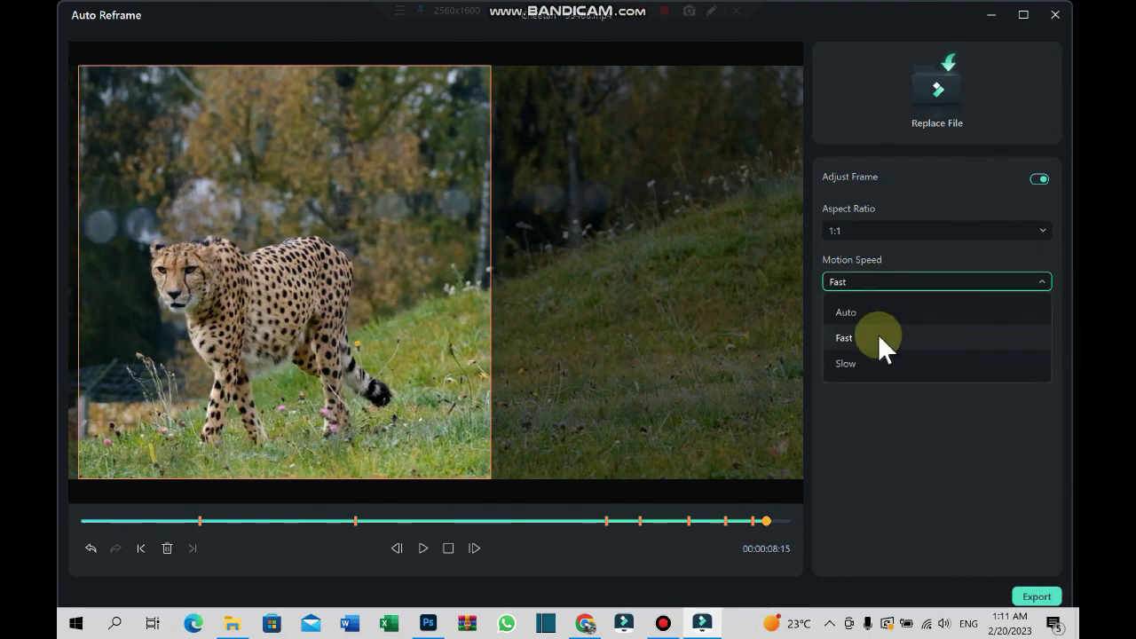
left_click(874, 359)
left_click(860, 288)
left_click(867, 334)
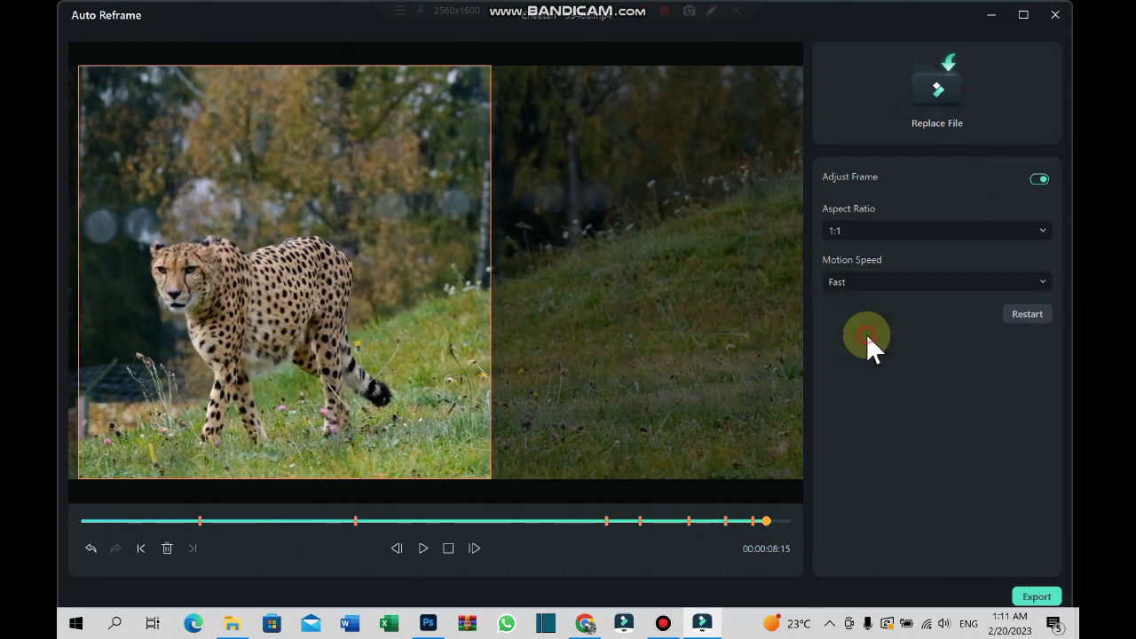
left_click_drag(98, 517, 91, 519)
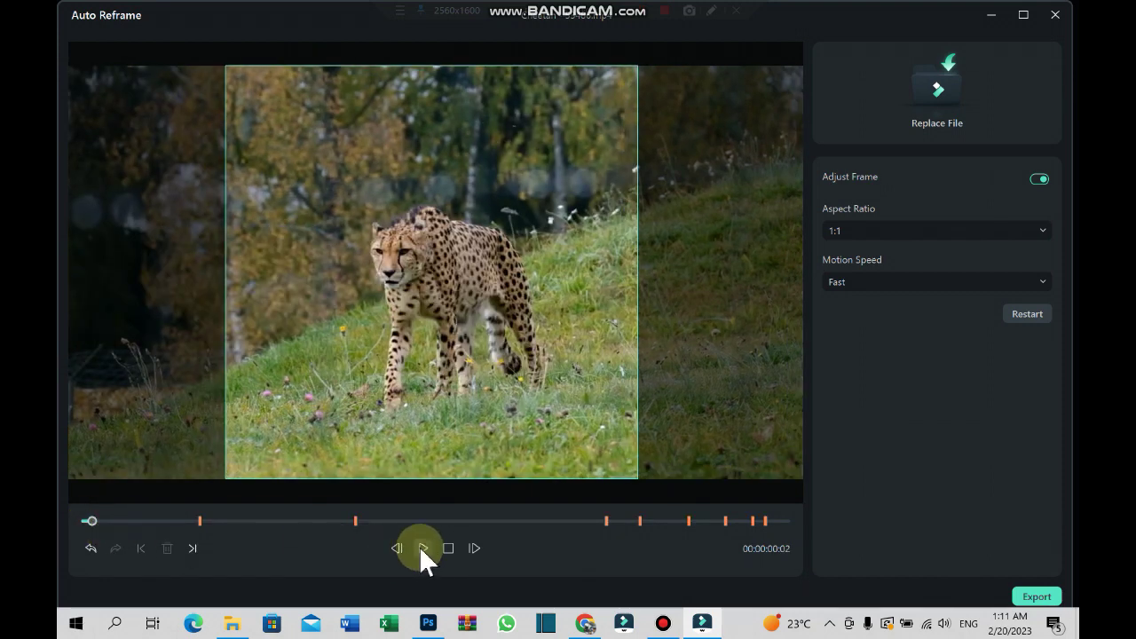
left_click(421, 548)
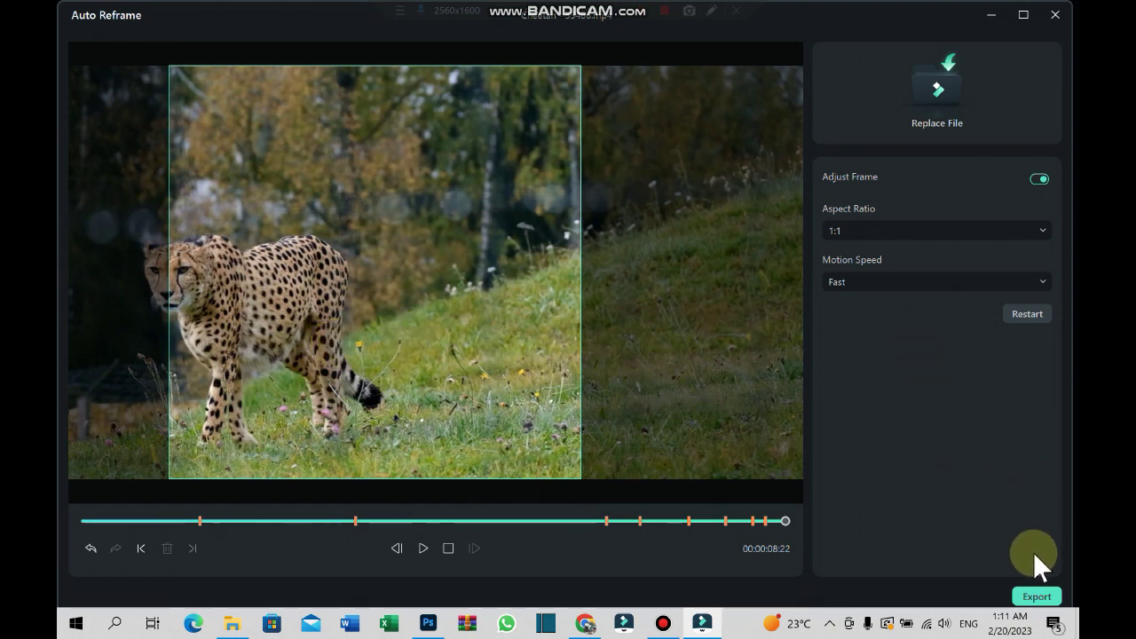
left_click(1035, 594)
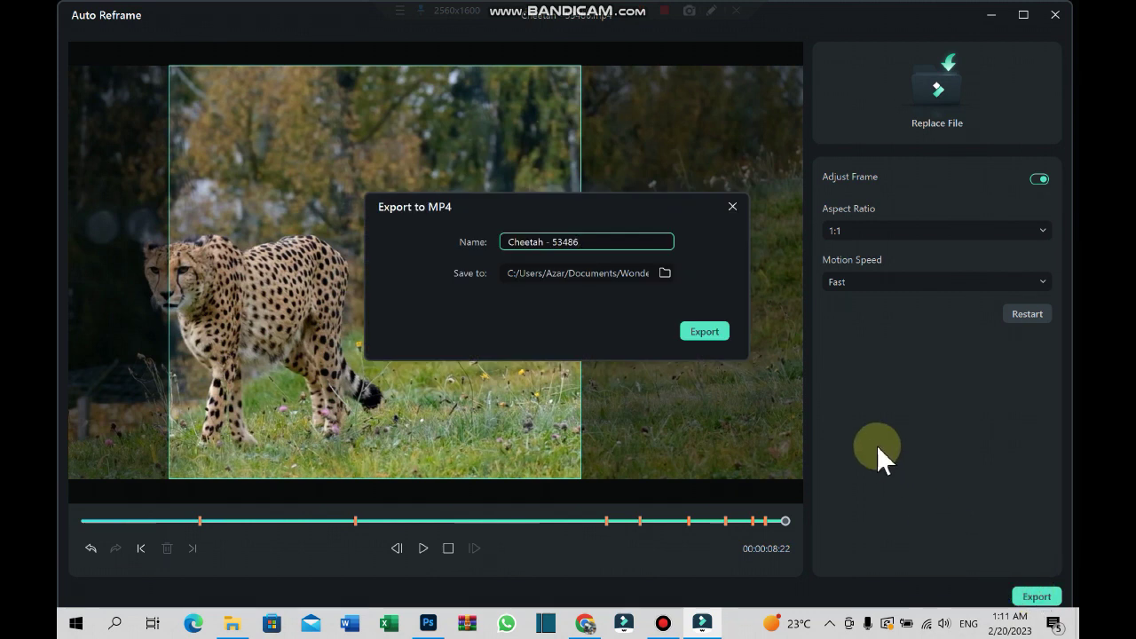
left_click(664, 274)
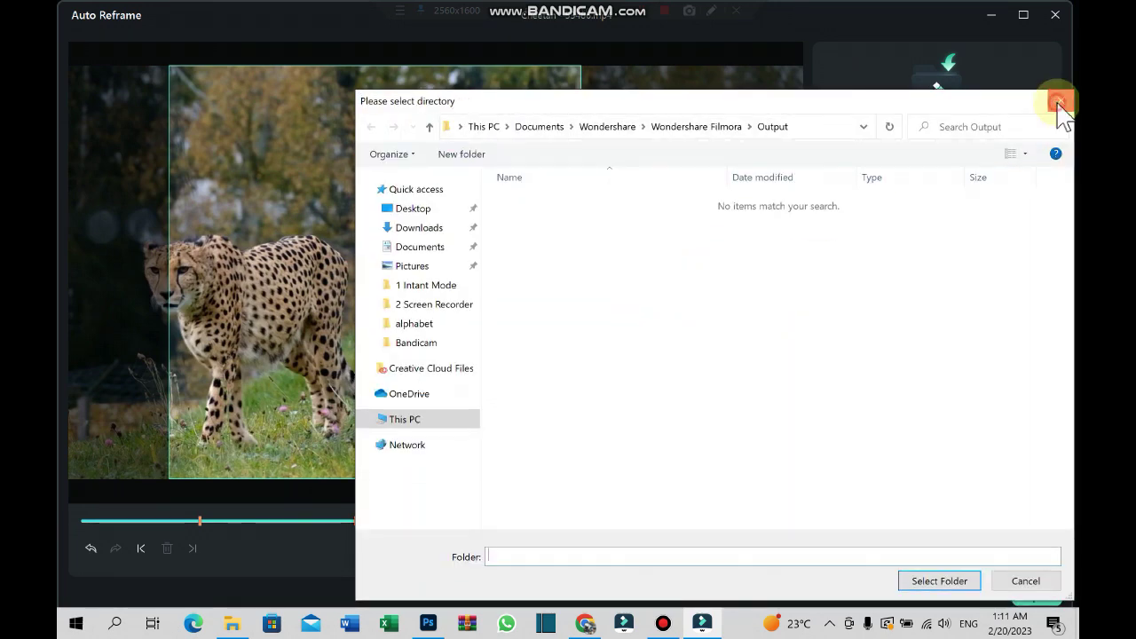
left_click(1058, 101)
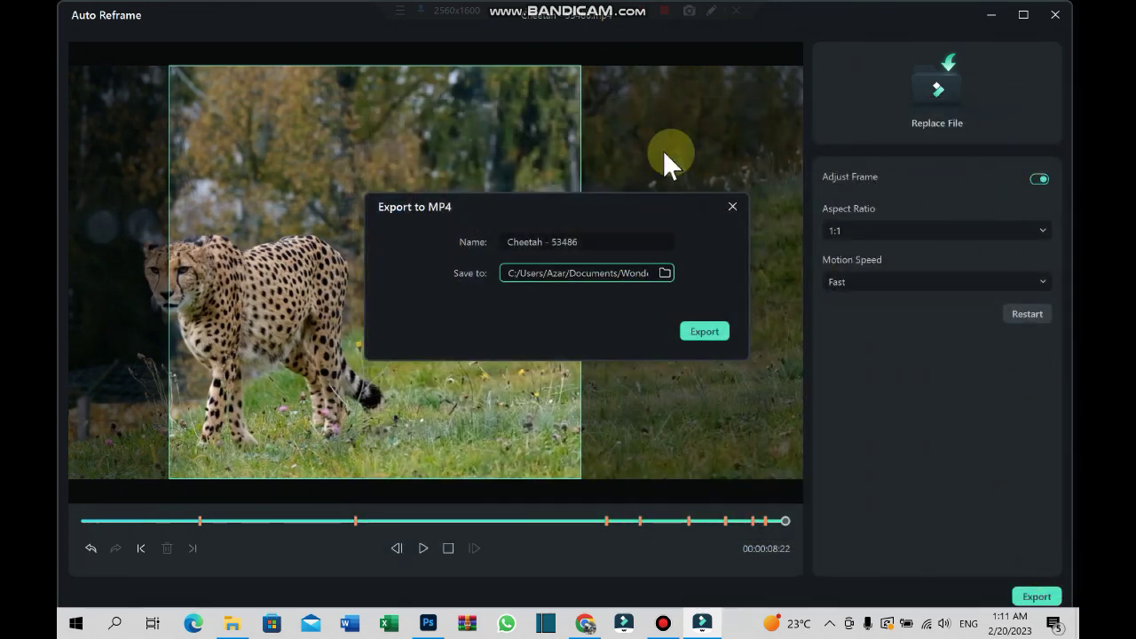
left_click(734, 206)
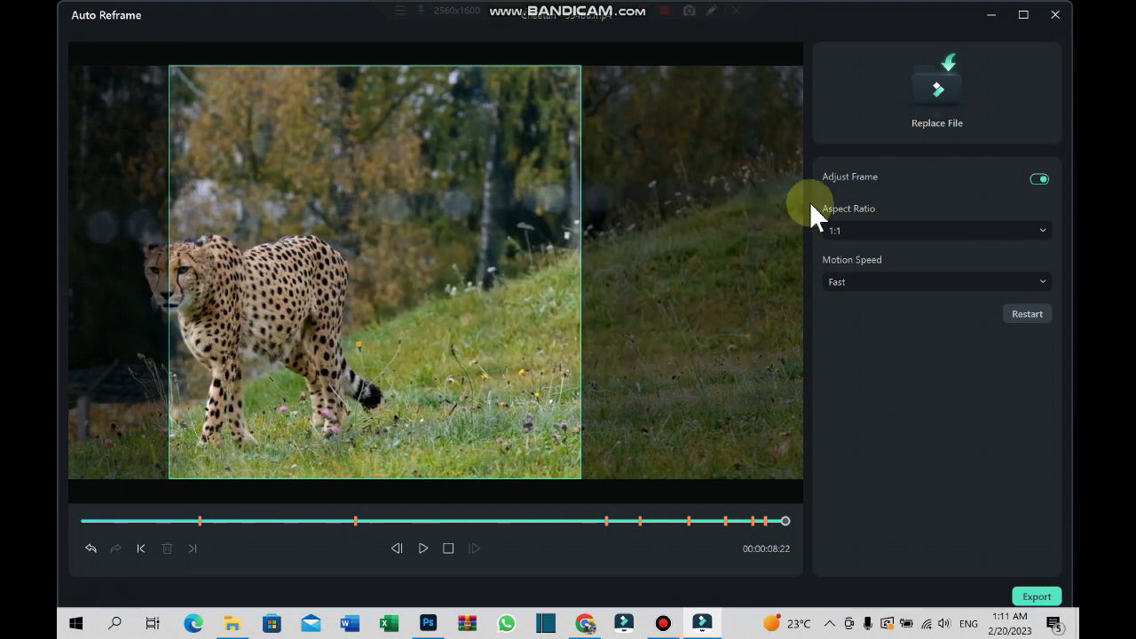
left_click(938, 94)
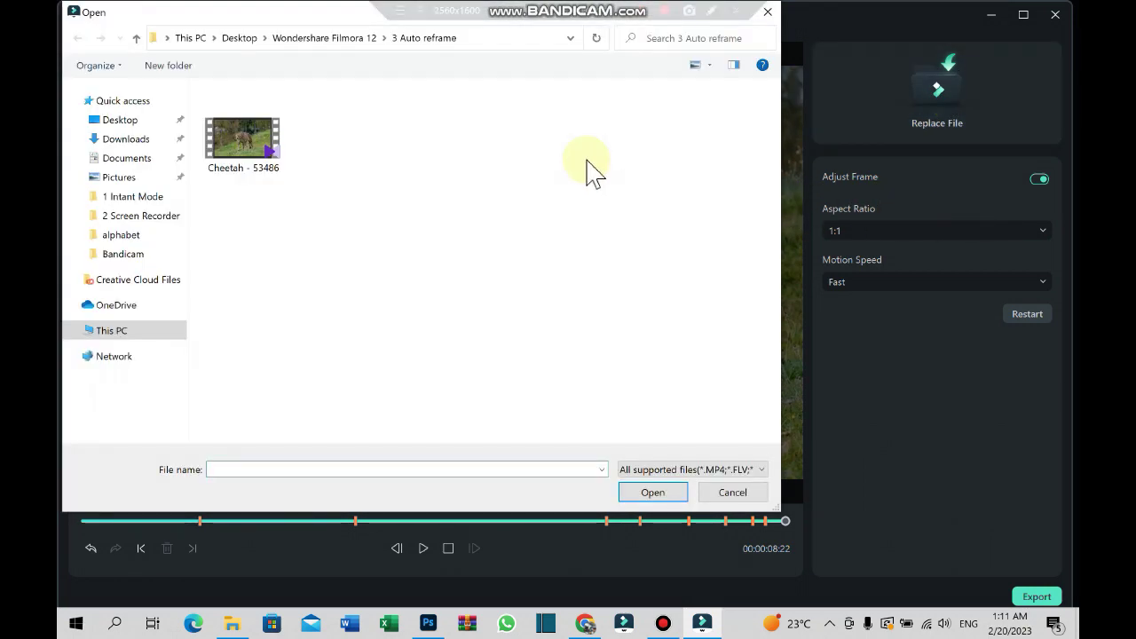
key("alt+Up")
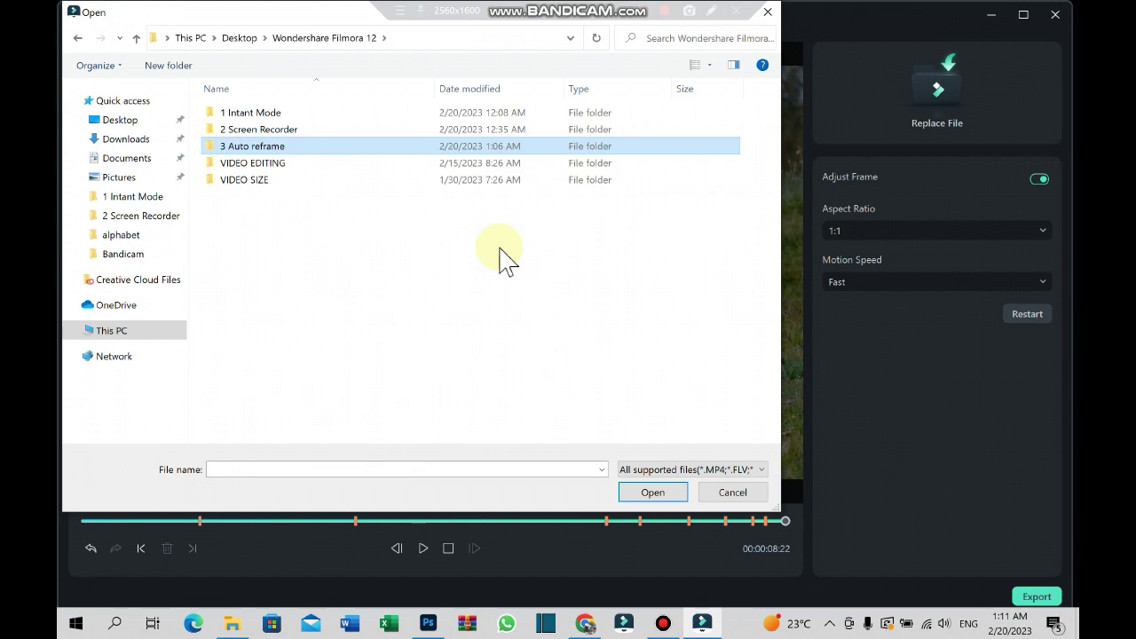
double_click(373, 113)
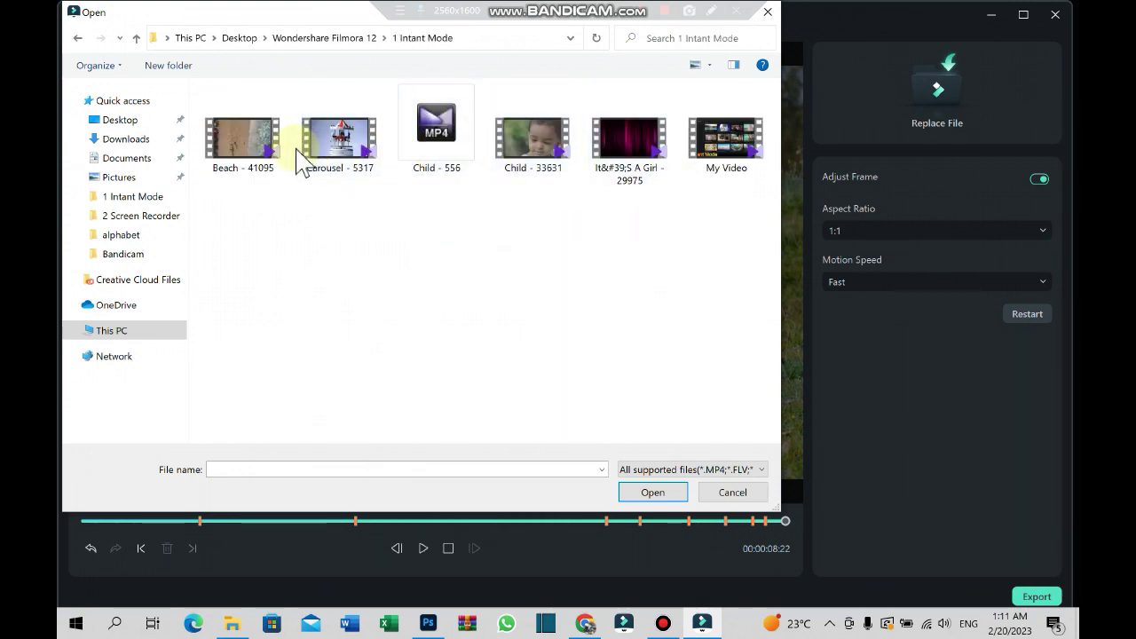
left_click(999, 70)
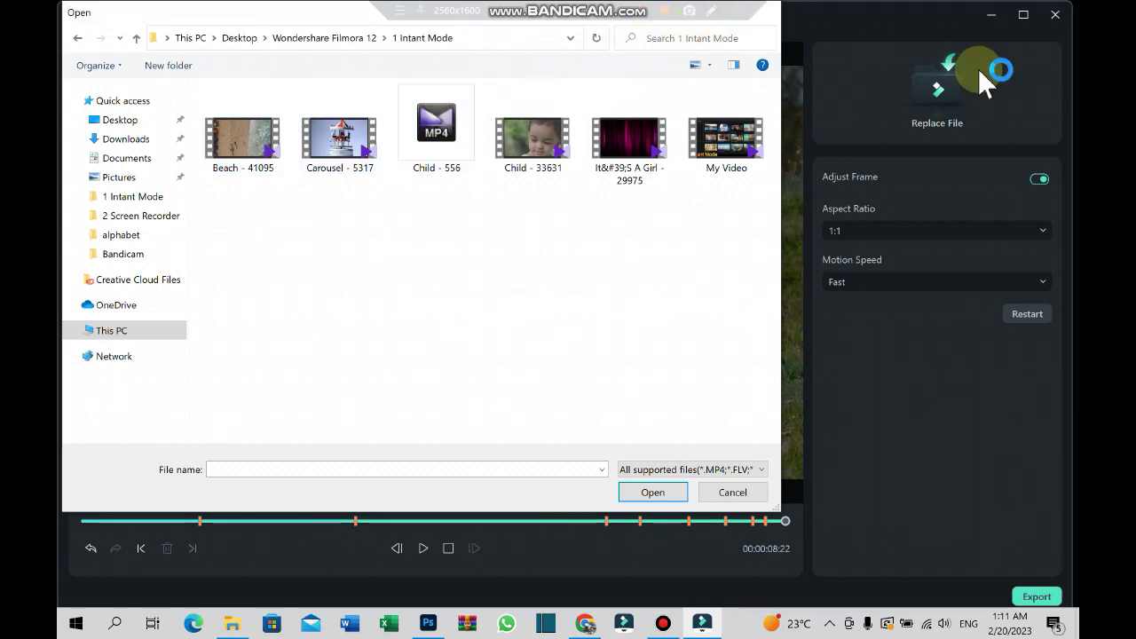
key("Escape")
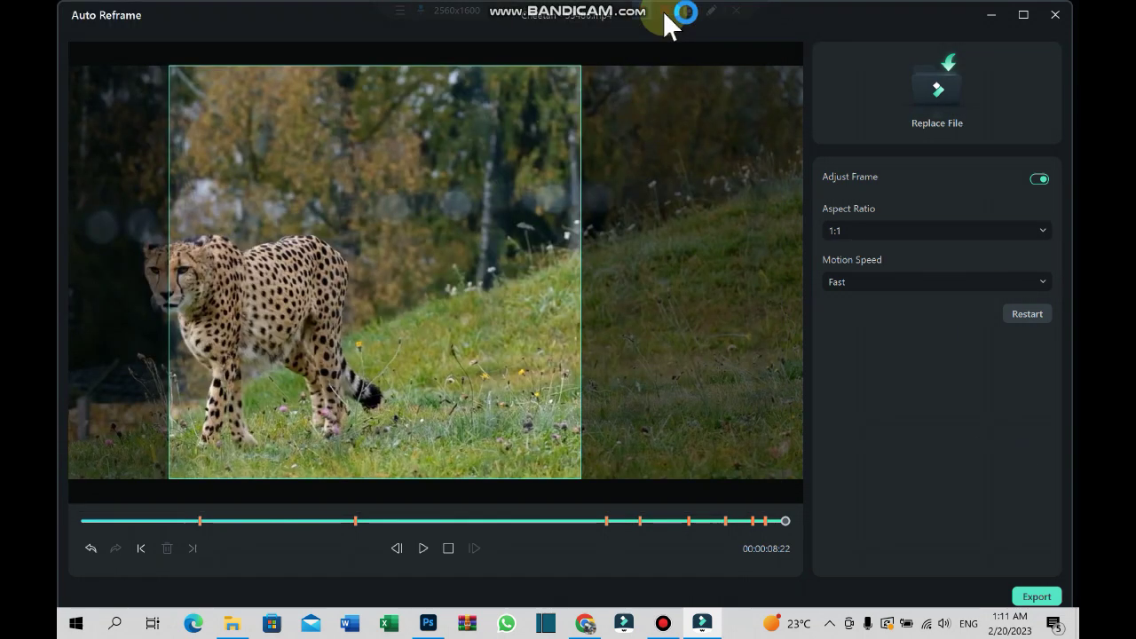